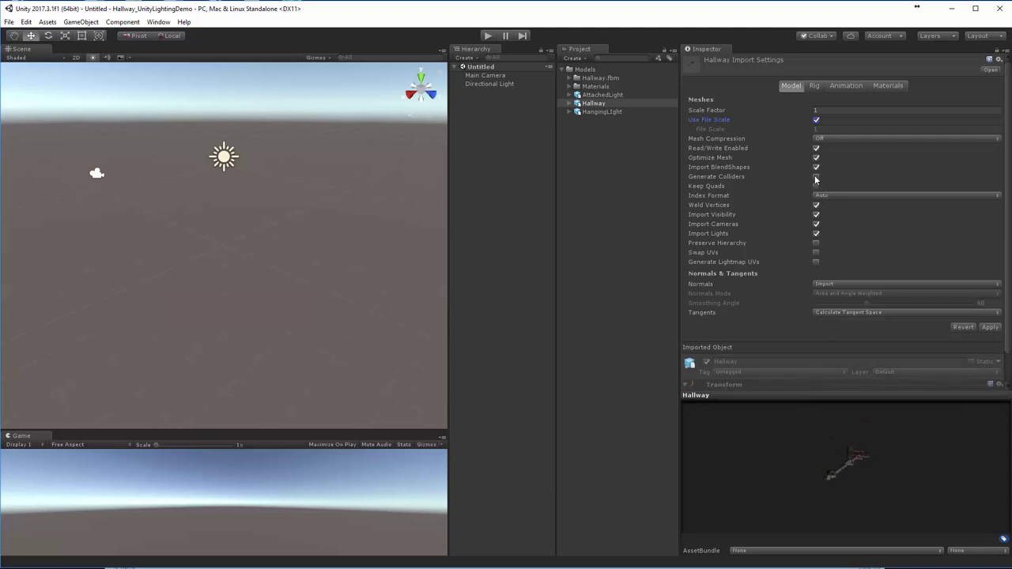
Turn on Generate Colliders and Generate Lightmap UVs for the Hallway model and apply the reimport.
click(816, 177)
click(815, 264)
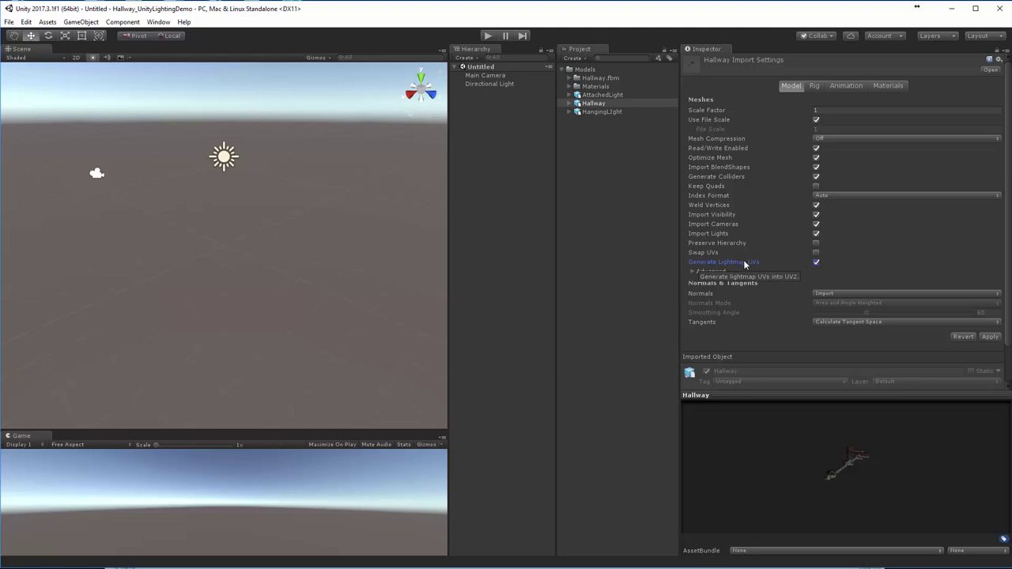
click(989, 337)
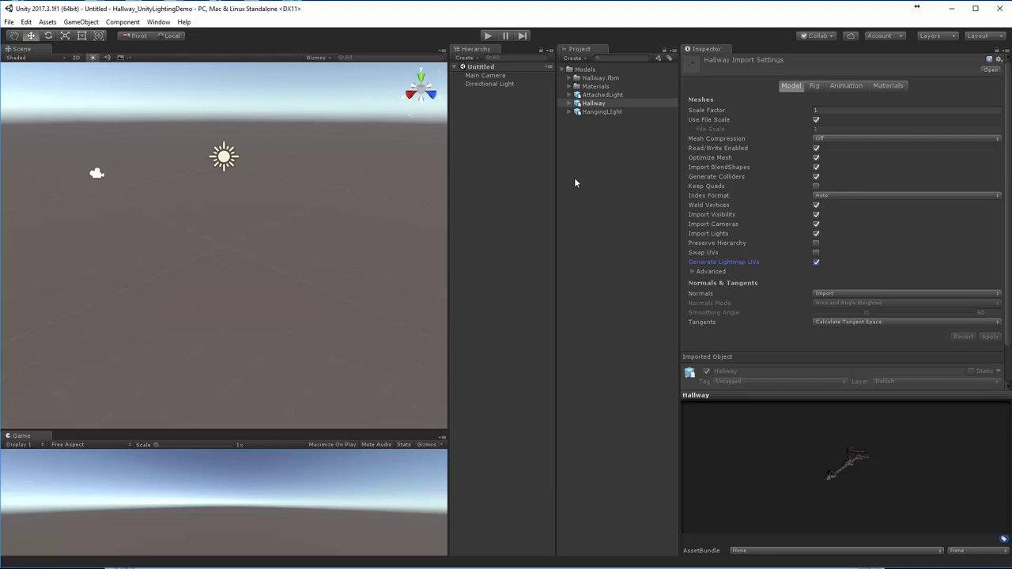
With AttachedLight and HangingLight selected, use legacy external materials and disable Import Animation.
click(602, 95)
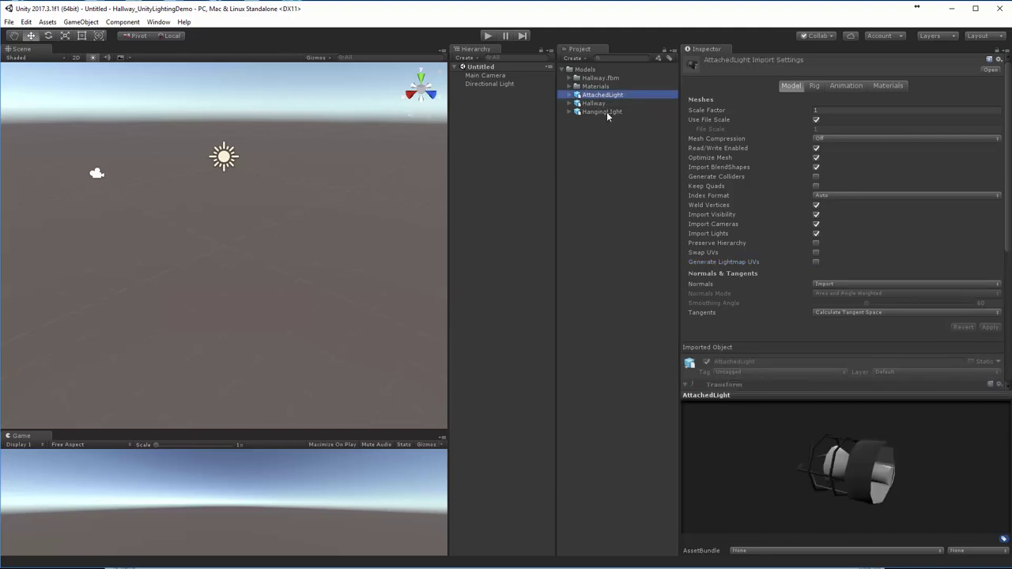
ctrl+click(606, 111)
click(888, 87)
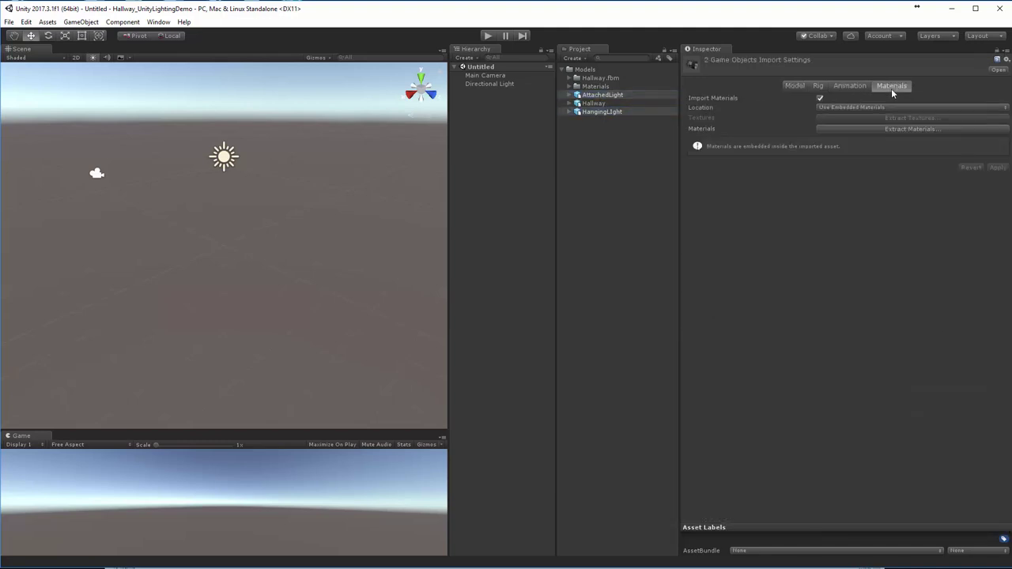
click(881, 107)
click(880, 119)
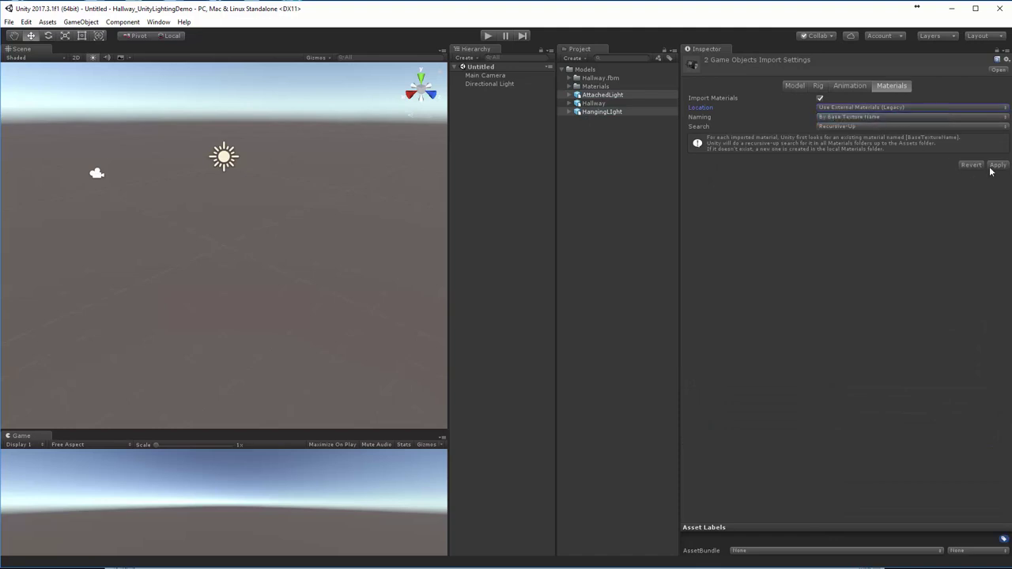
click(851, 86)
click(819, 98)
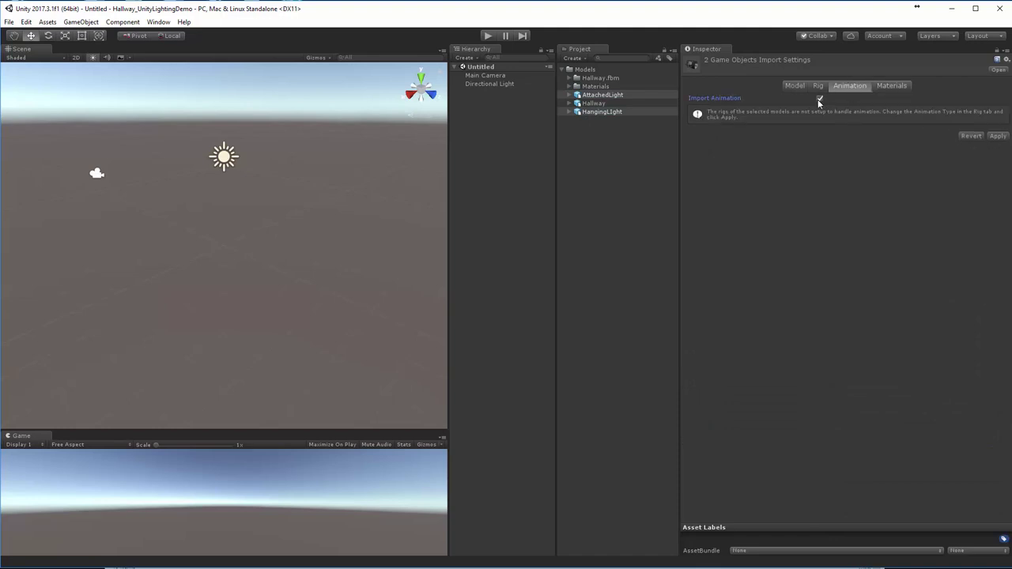
Enable Generate Colliders and Generate Lightmap UVs for both lights, apply, then deselect them.
click(819, 85)
click(793, 86)
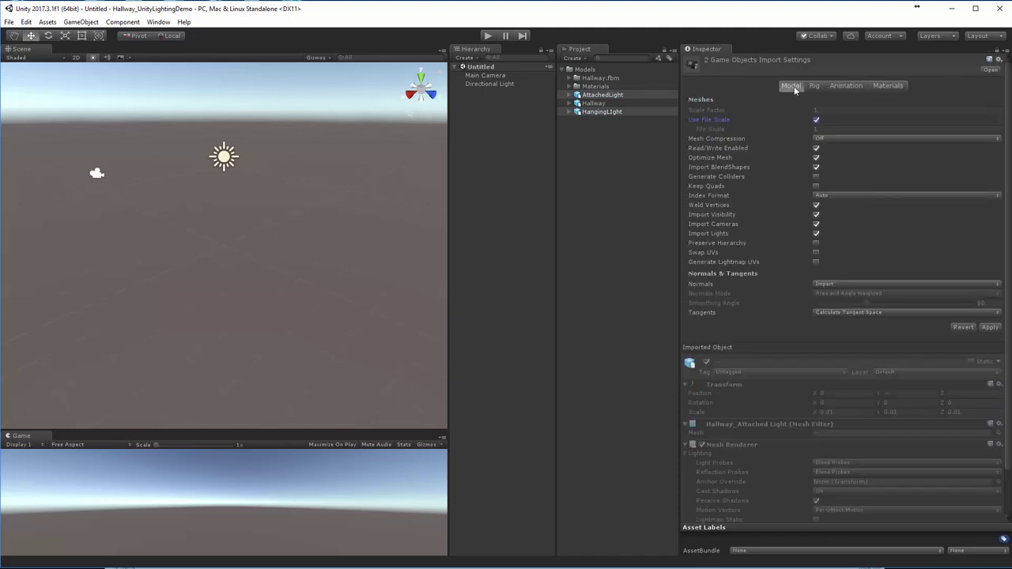
click(817, 178)
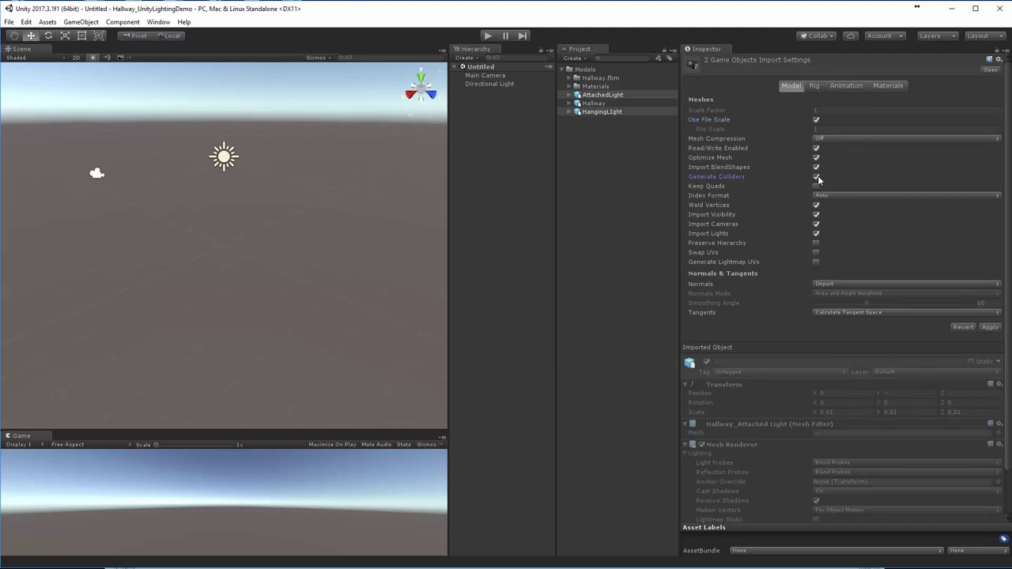
click(815, 263)
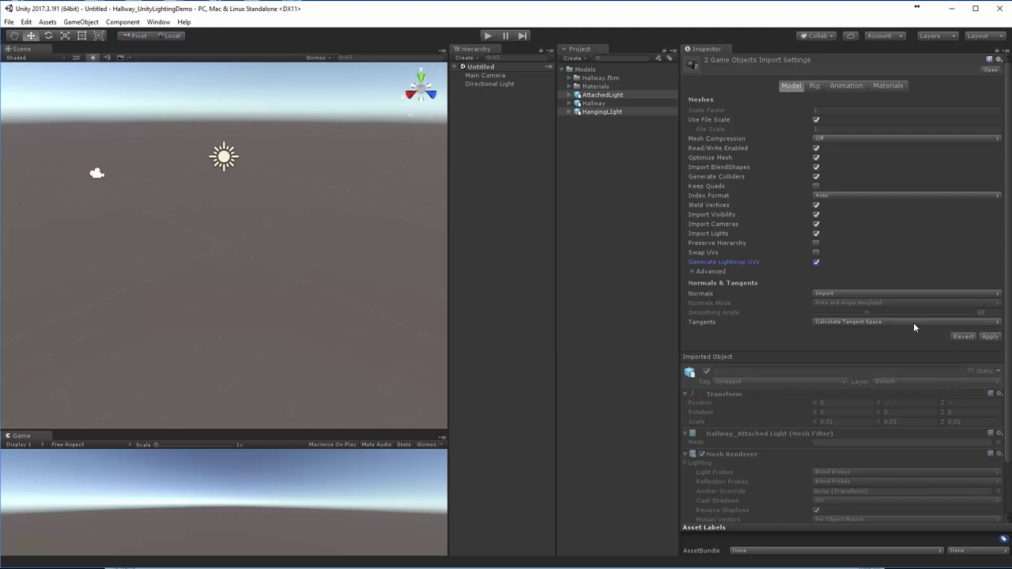
click(989, 338)
click(605, 210)
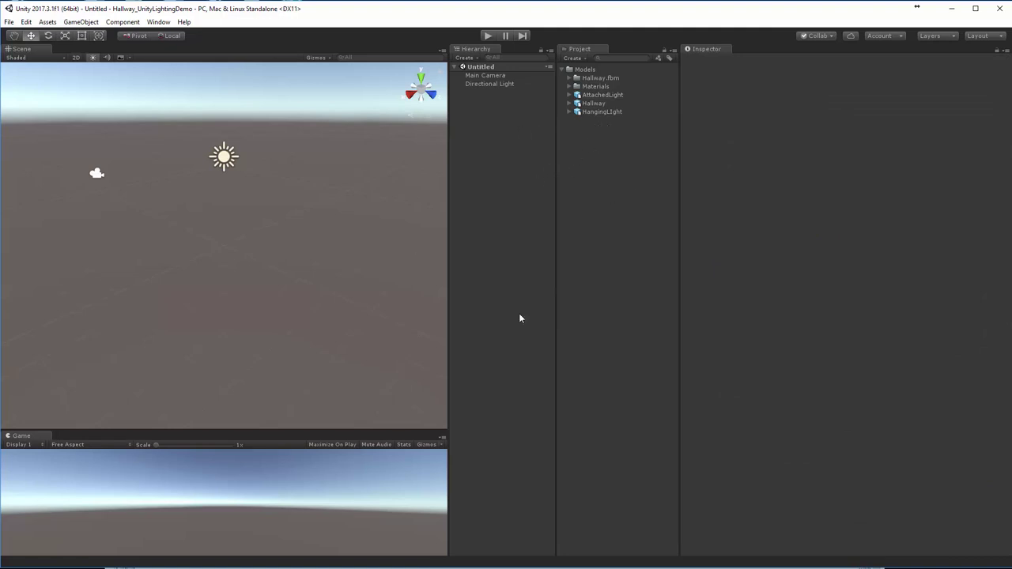
Drag the Hallway model into the Hierarchy, frame it with F, and orbit around it.
drag(594, 106, 479, 134)
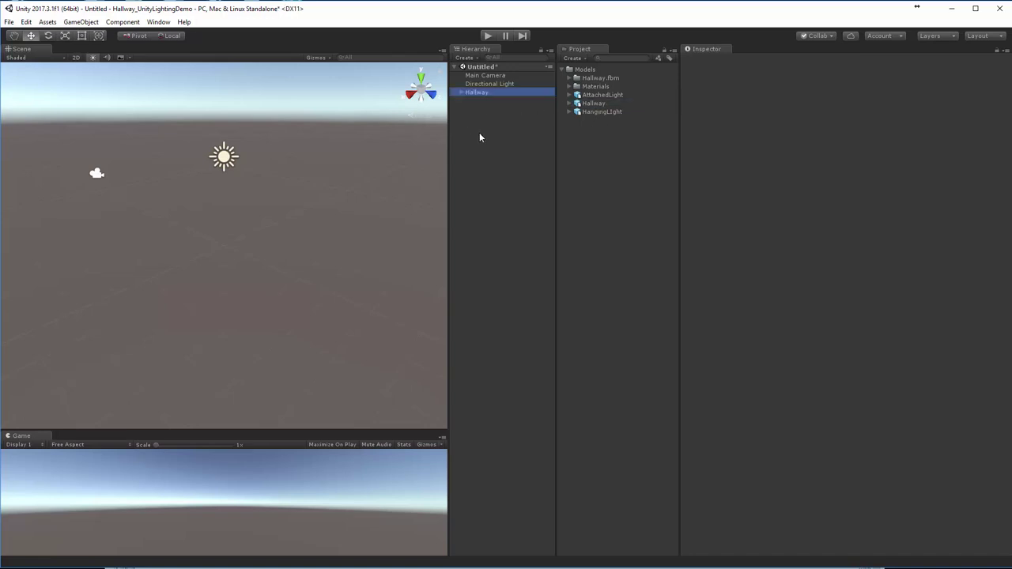
key(f)
alt+drag(360, 242, 380, 265)
alt+drag(260, 254, 310, 204)
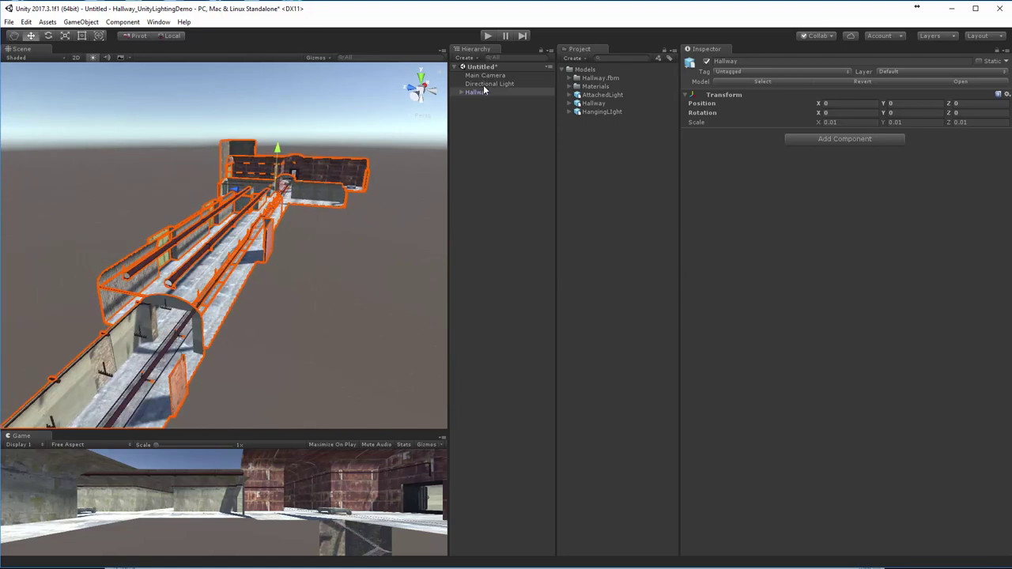
mouse_move(369, 256)
alt+mouse_down()
mouse_move(300, 245)
mouse_move(314, 255)
mouse_move(302, 261)
mouse_move(361, 266)
mouse_move(387, 255)
alt+mouse_up()
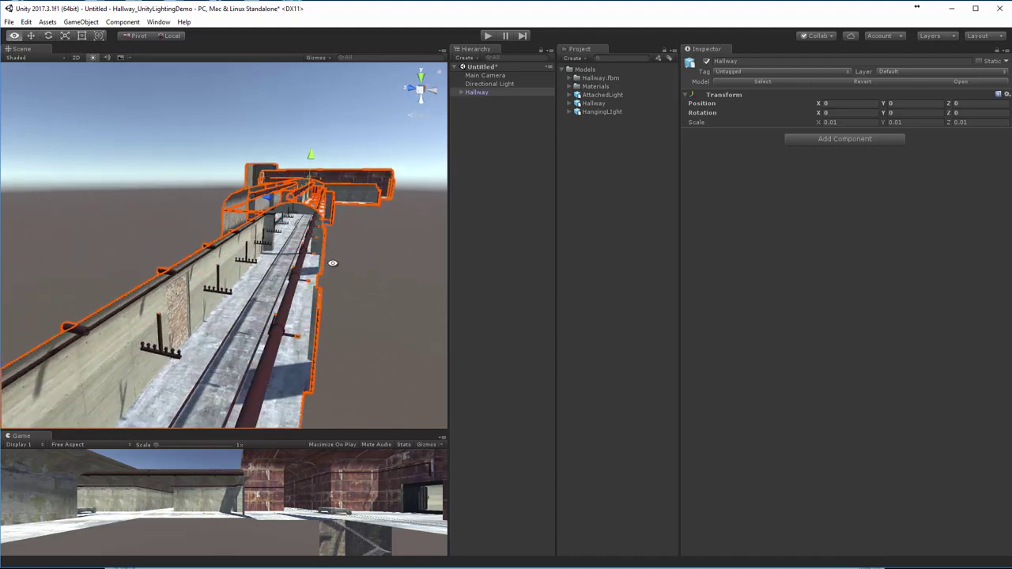
Zoom and orbit the Scene view to inspect the corridor and its entry arch.
alt+scroll(334, 261, down, 5)
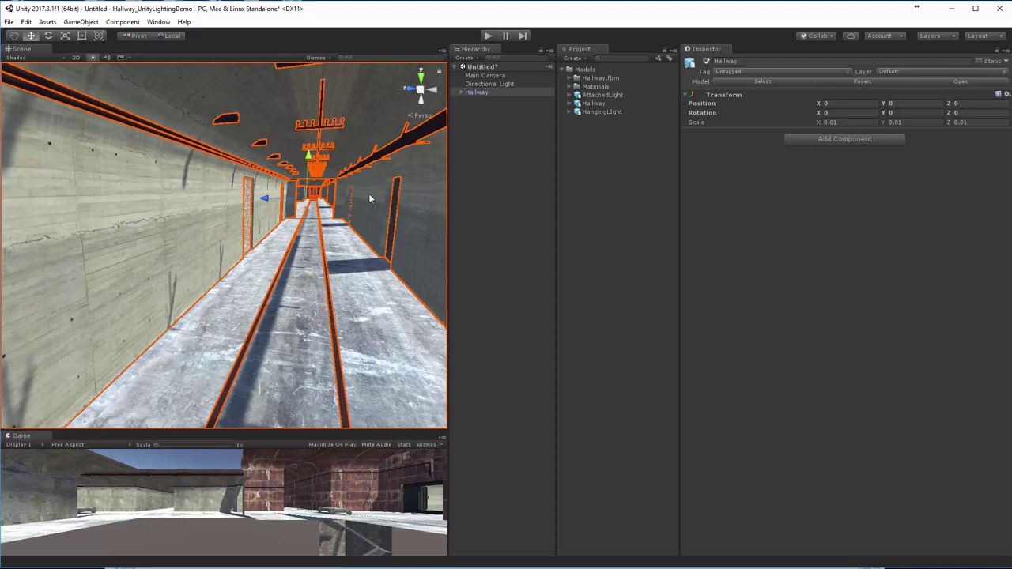
alt+scroll(359, 208, up, 5)
alt+drag(358, 208, 282, 235)
alt+scroll(274, 321, up, 5)
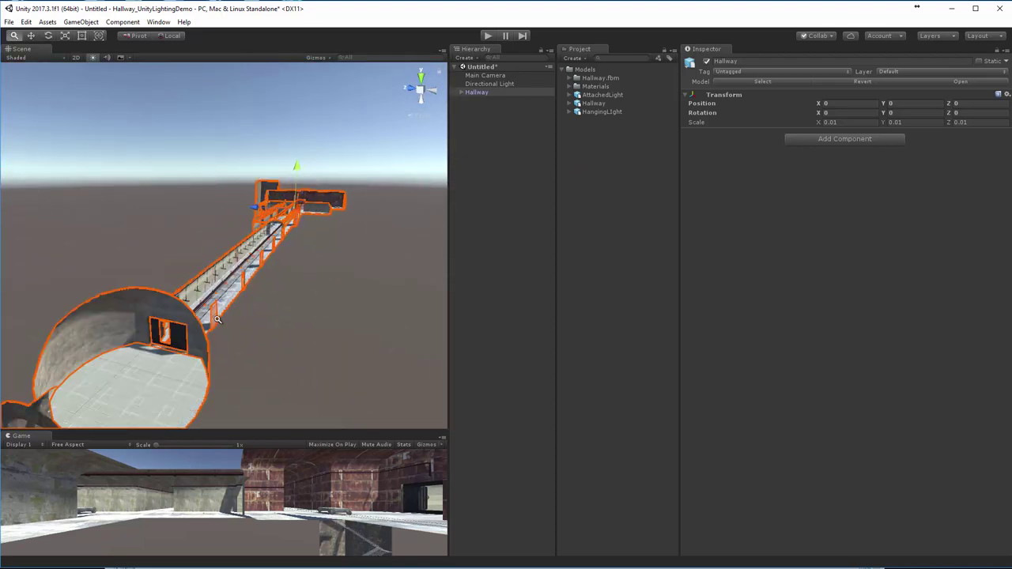
alt+scroll(316, 298, up, 5)
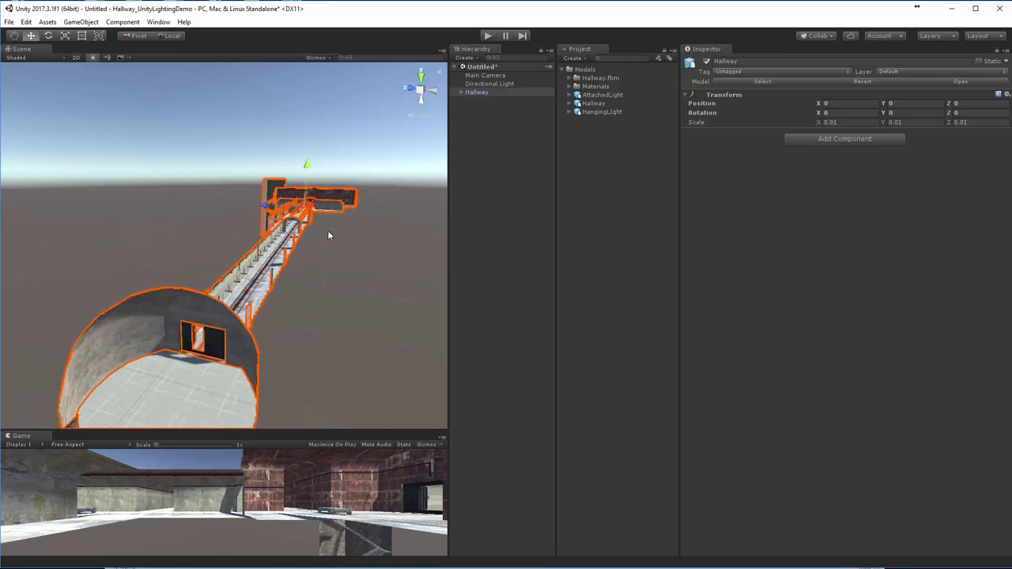
alt+drag(332, 245, 342, 216)
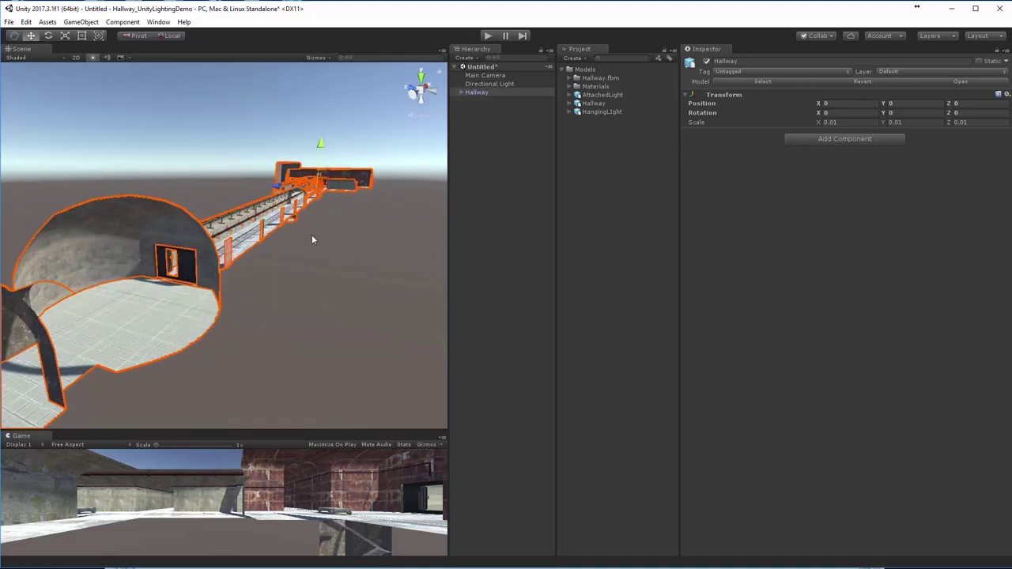
alt+drag(269, 233, 183, 217)
Select the EntryDome 1 piece and set its Mesh Renderer Cast Shadows to Two Sided.
click(183, 217)
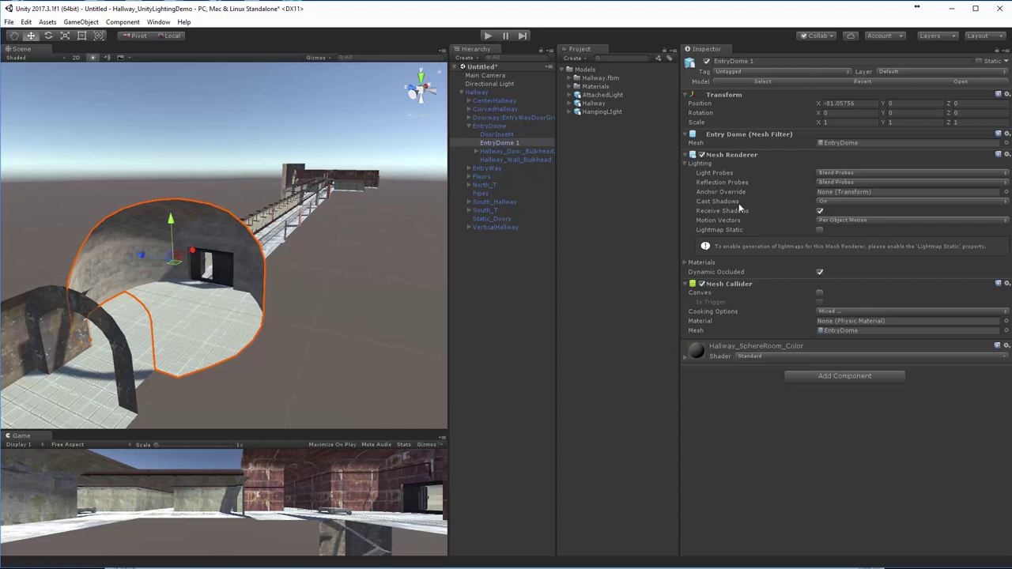
click(685, 164)
click(685, 164)
click(842, 201)
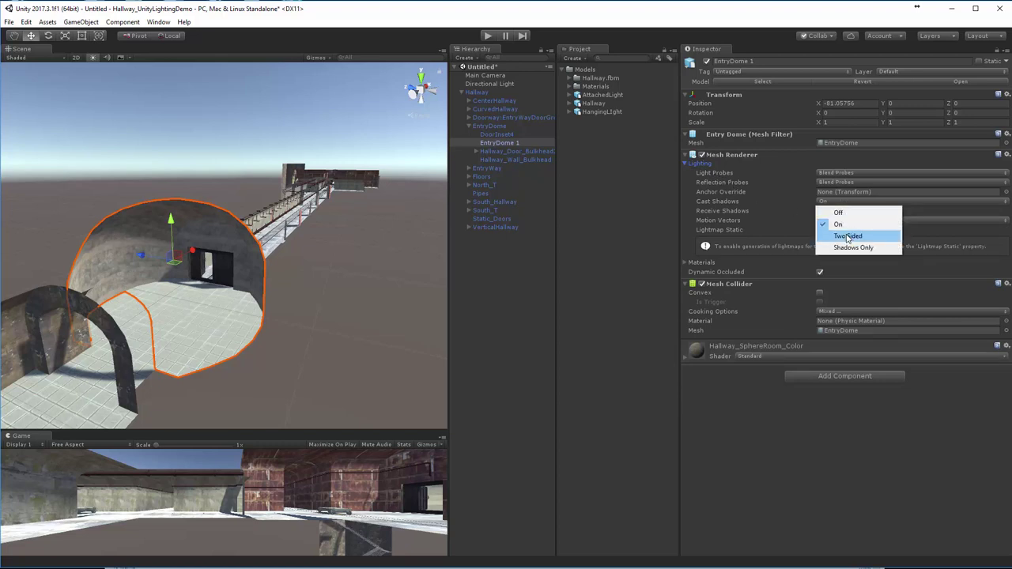
click(848, 236)
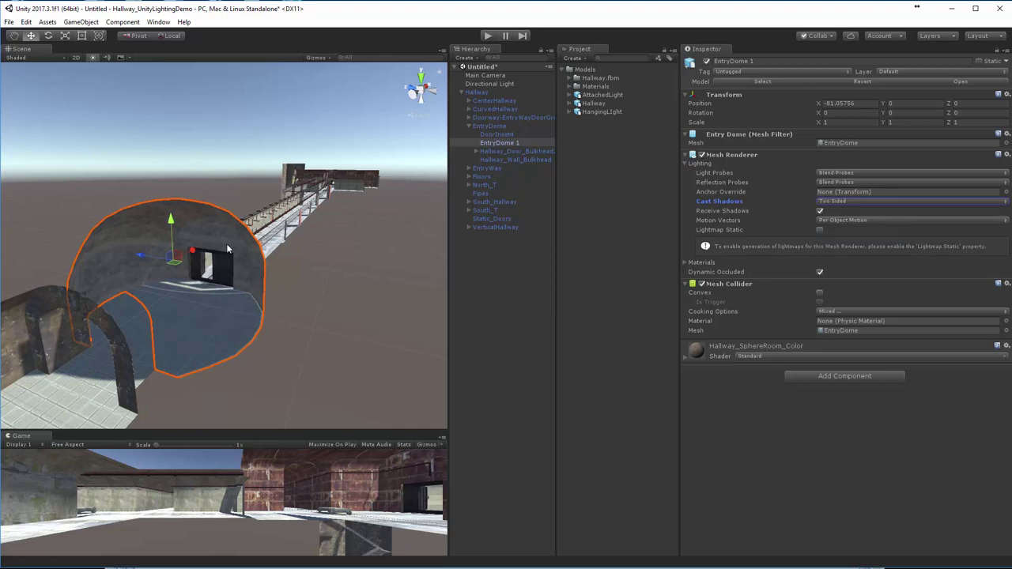
Set EntryDome 1's Cast Shadows back to On.
click(840, 202)
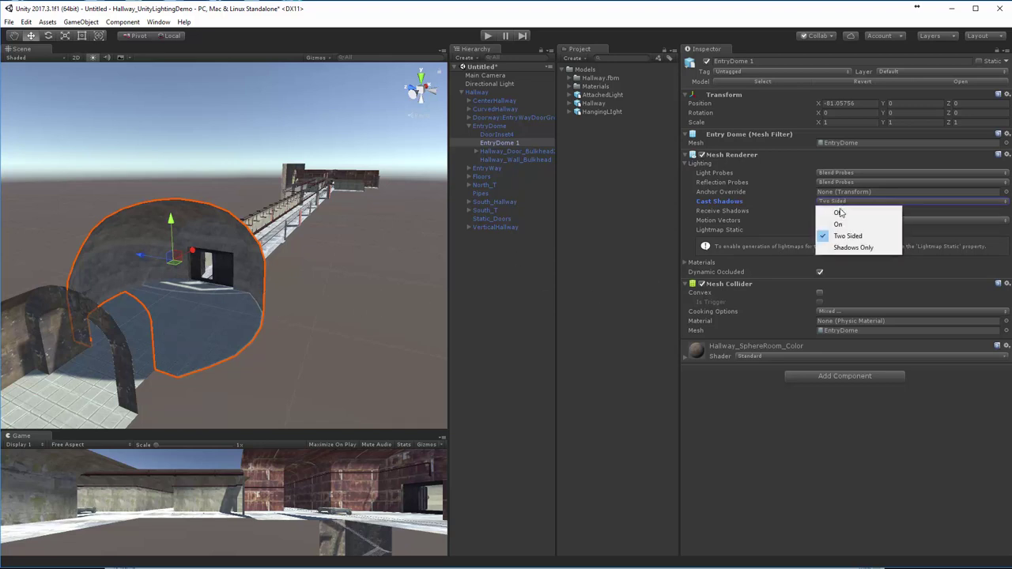
click(839, 225)
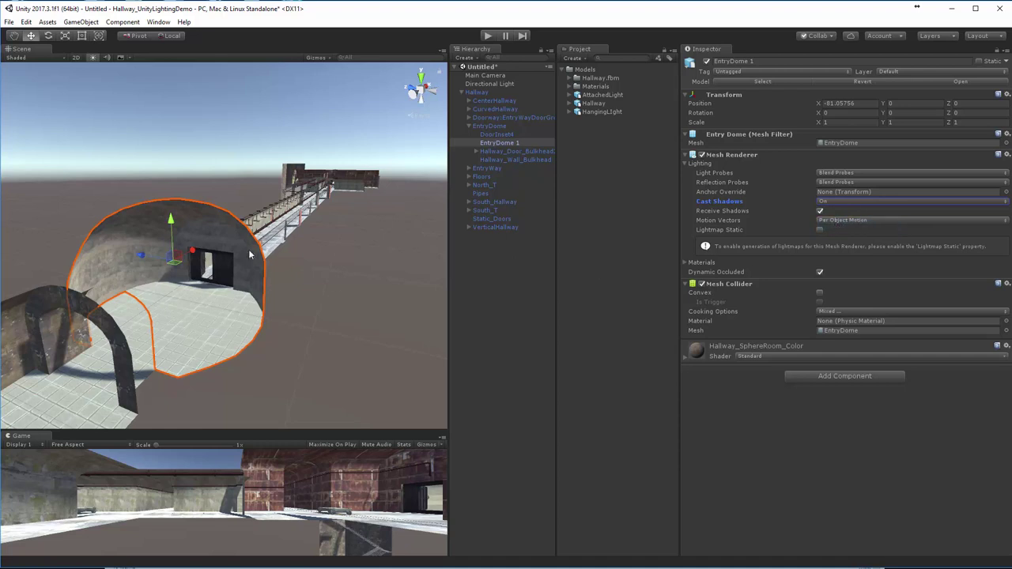
scroll(275, 264, down, 3)
scroll(275, 264, up, 3)
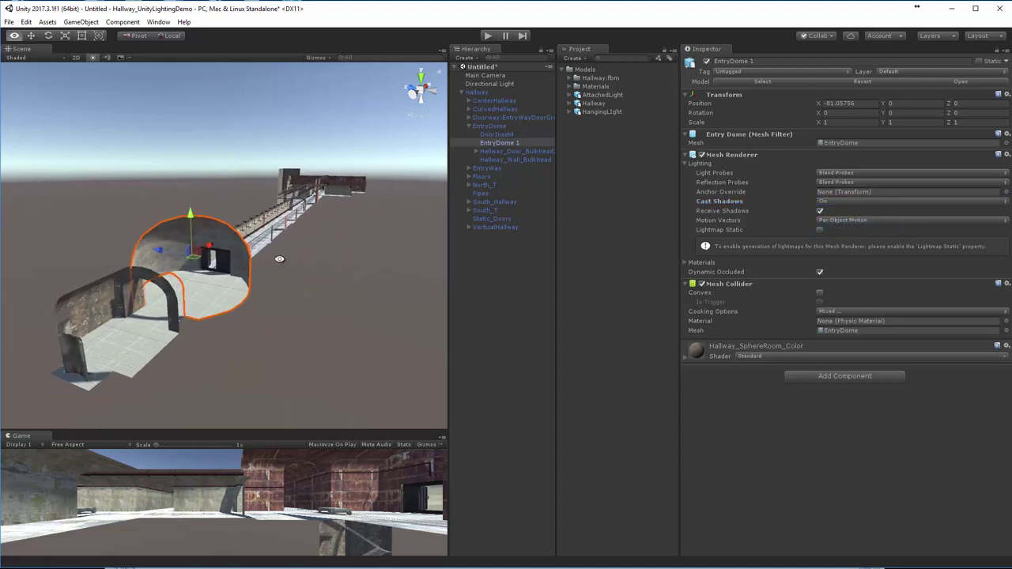
scroll(315, 243, up, 3)
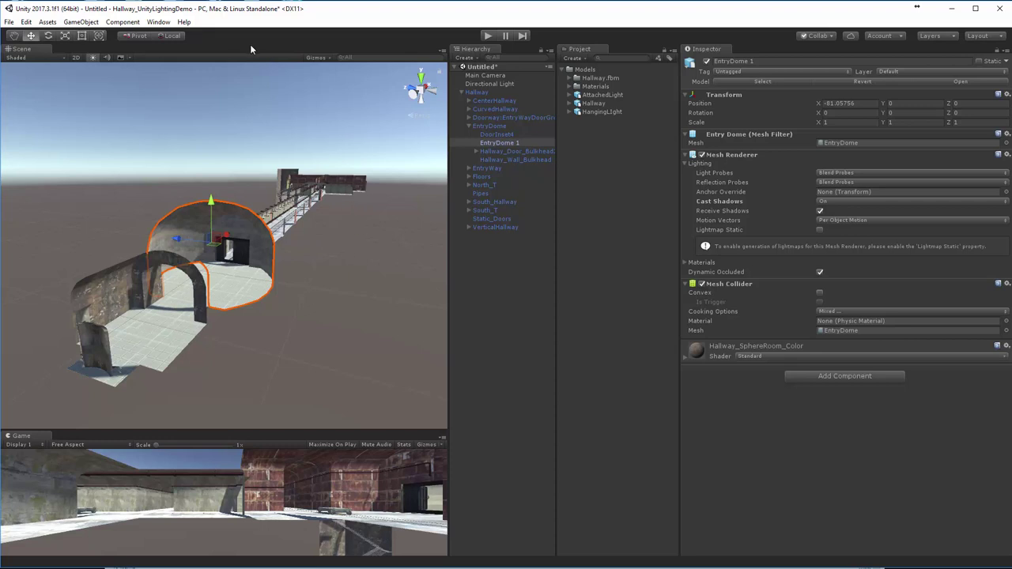
From Window > Lighting > Settings, set the scene's Skybox Material to None.
click(158, 21)
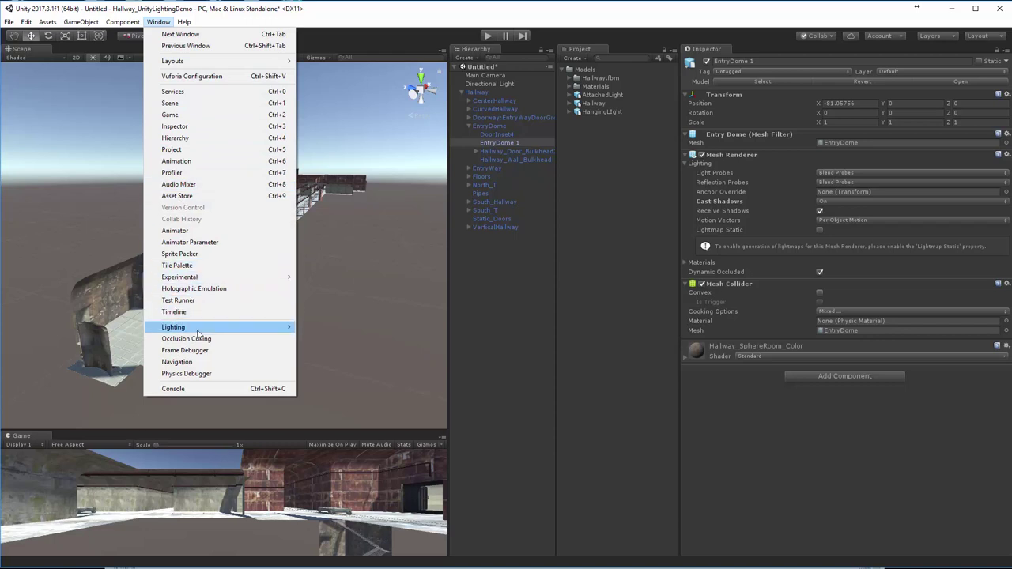
mouse_move(197, 329)
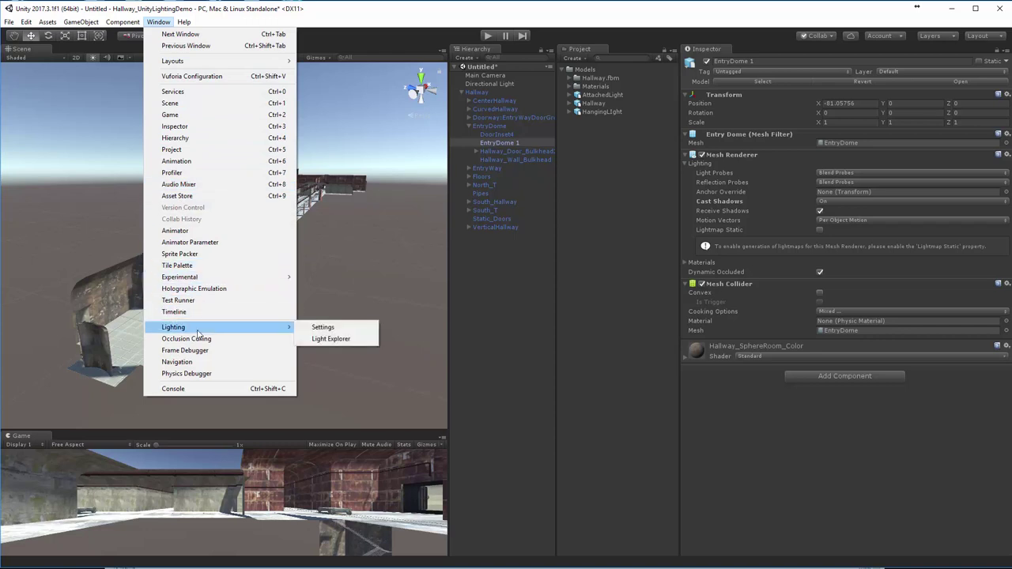
click(331, 328)
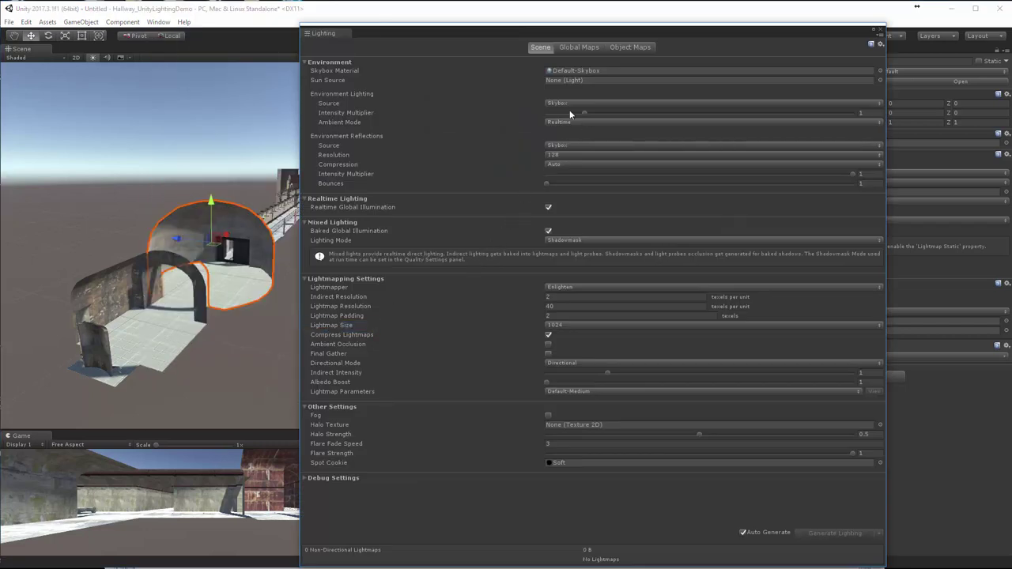
click(879, 70)
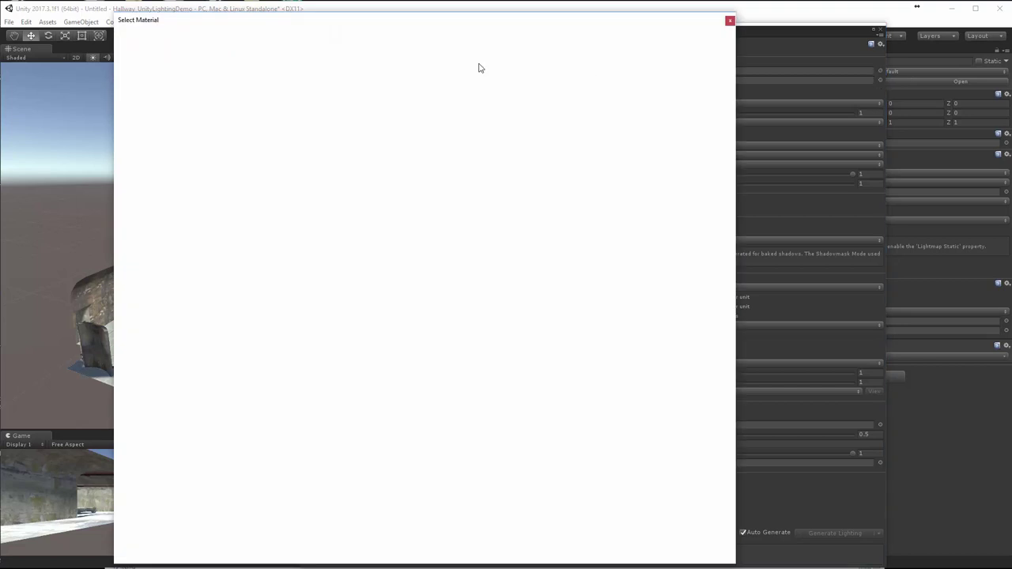
click(138, 55)
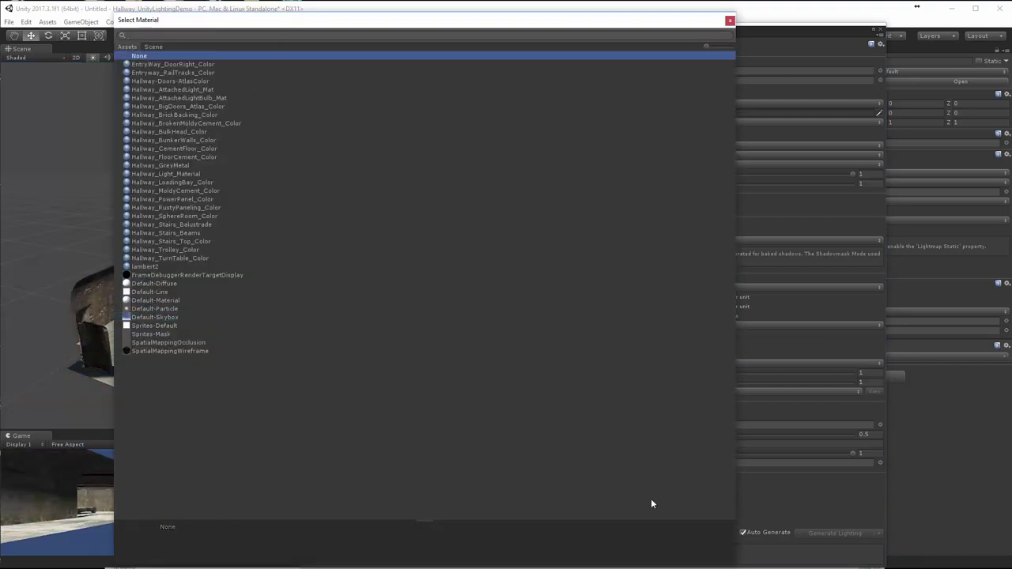
click(730, 20)
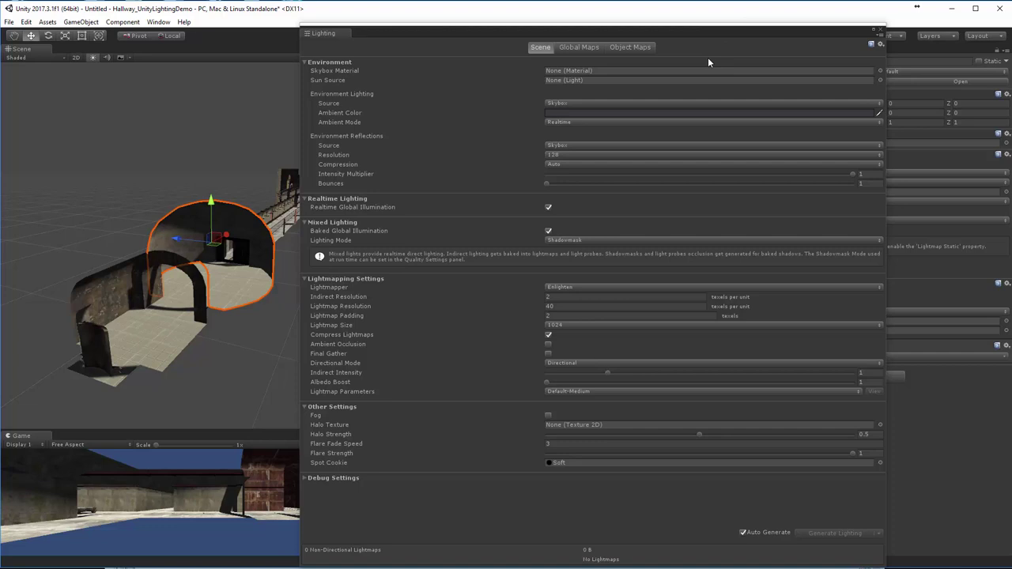
Set the Environment Lighting Source to Color with a black Ambient Color, then close the Lighting window.
click(567, 102)
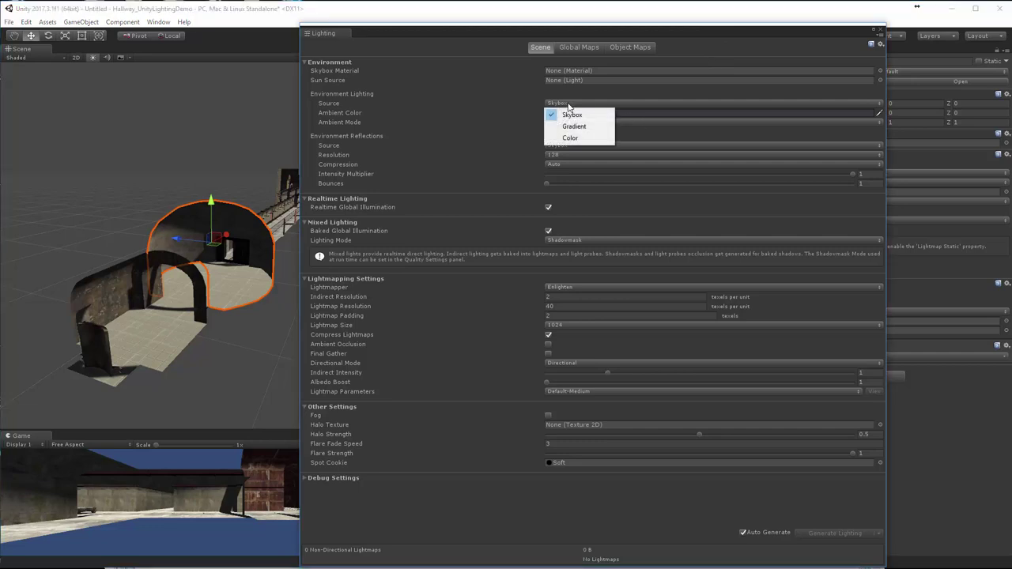
click(562, 135)
click(577, 111)
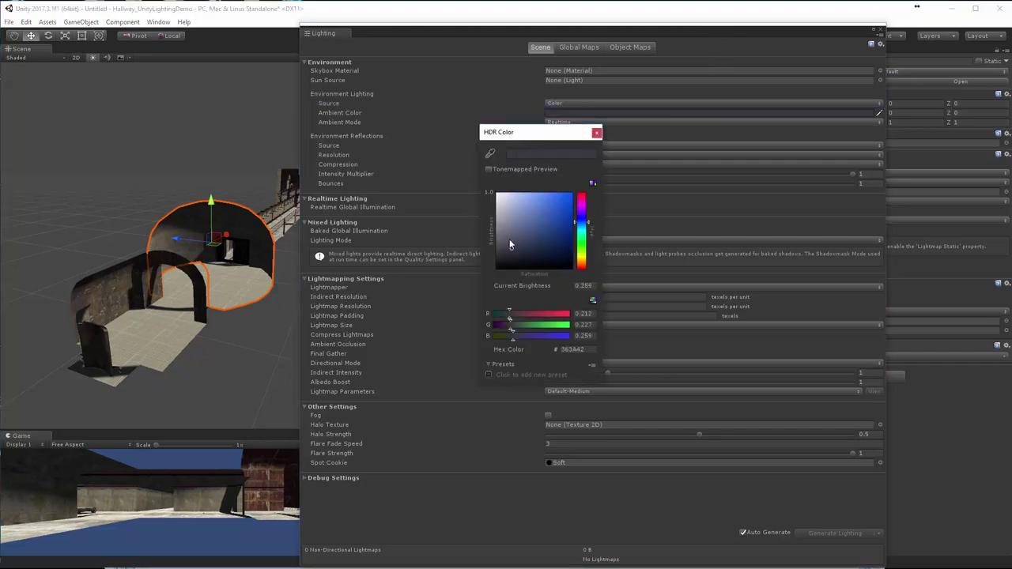
drag(510, 238, 484, 279)
click(596, 132)
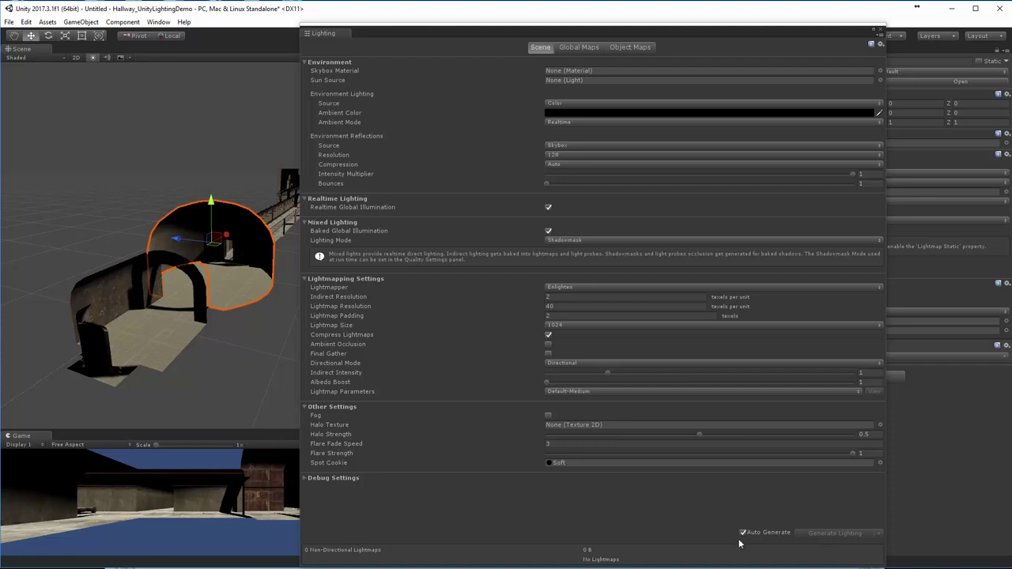
click(882, 29)
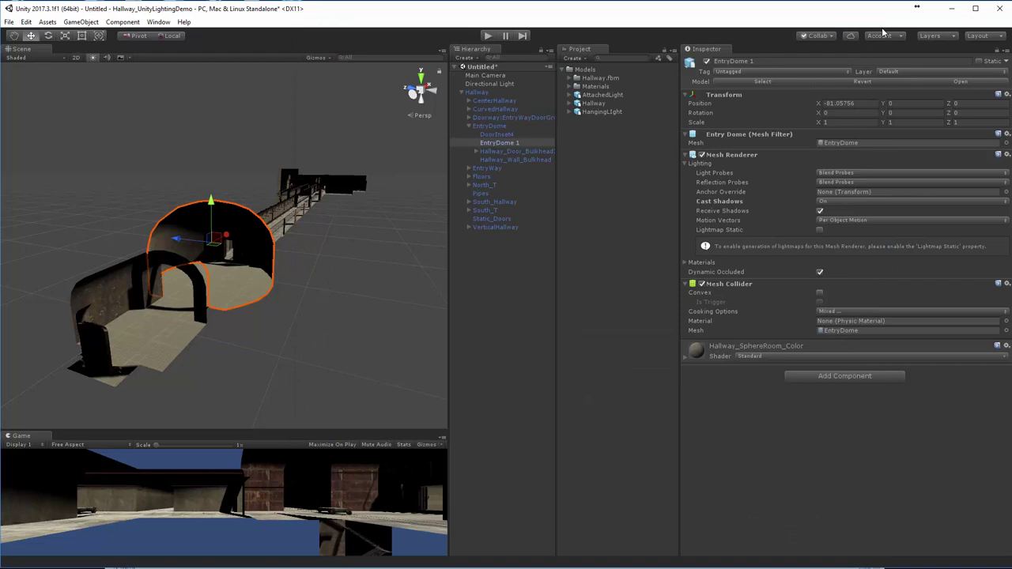
Delete the Directional Light from the Hierarchy and orbit to view the fully darkened hallway.
click(486, 84)
key(Delete)
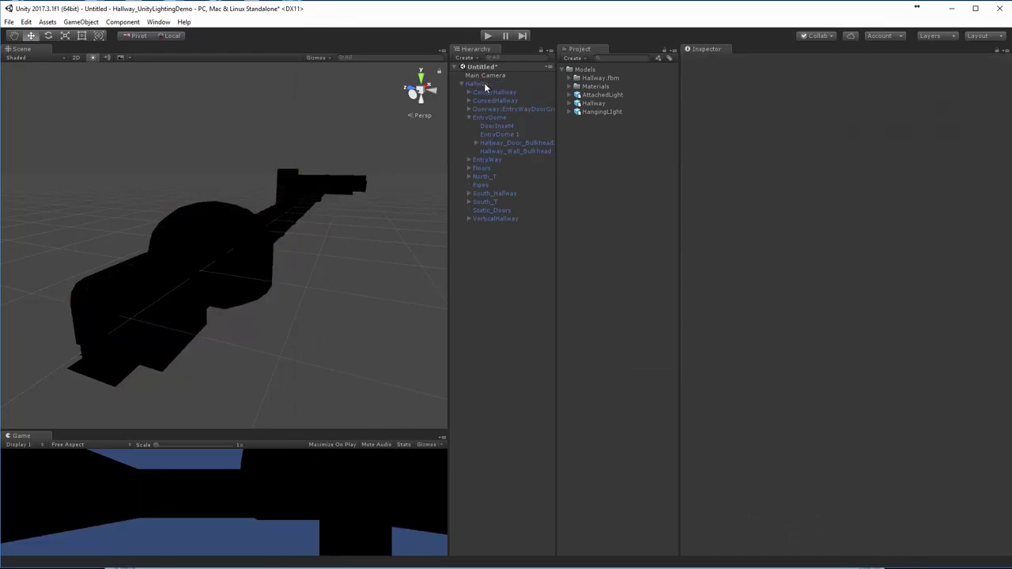
alt+drag(245, 262, 208, 263)
scroll(208, 263, up, 5)
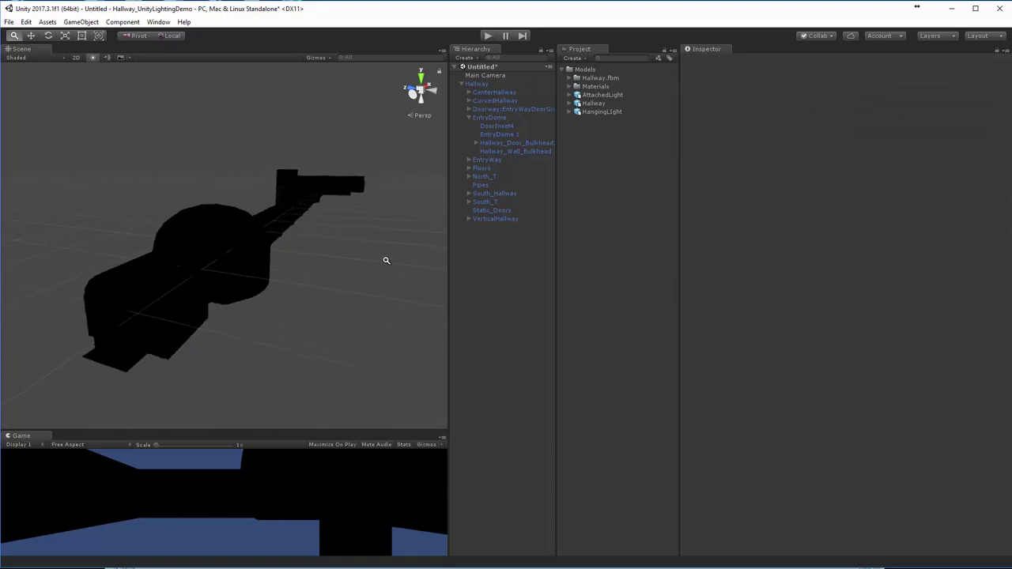